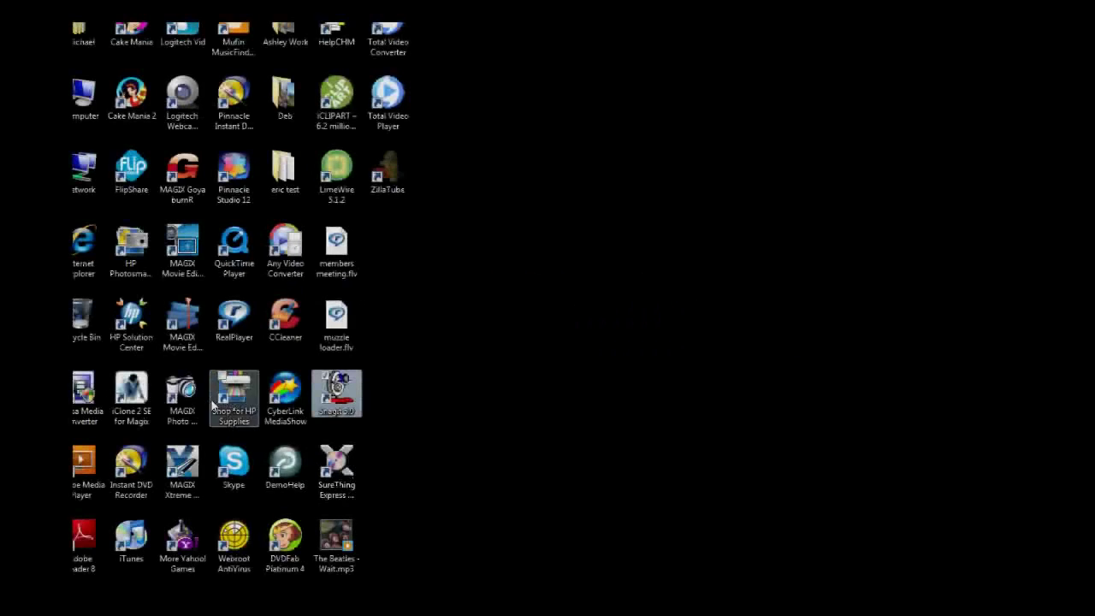
Launch Movie Edit Pro 15 Plus and start a new project named 2009-10-10 in Edit view.
click(185, 324)
double_click(186, 324)
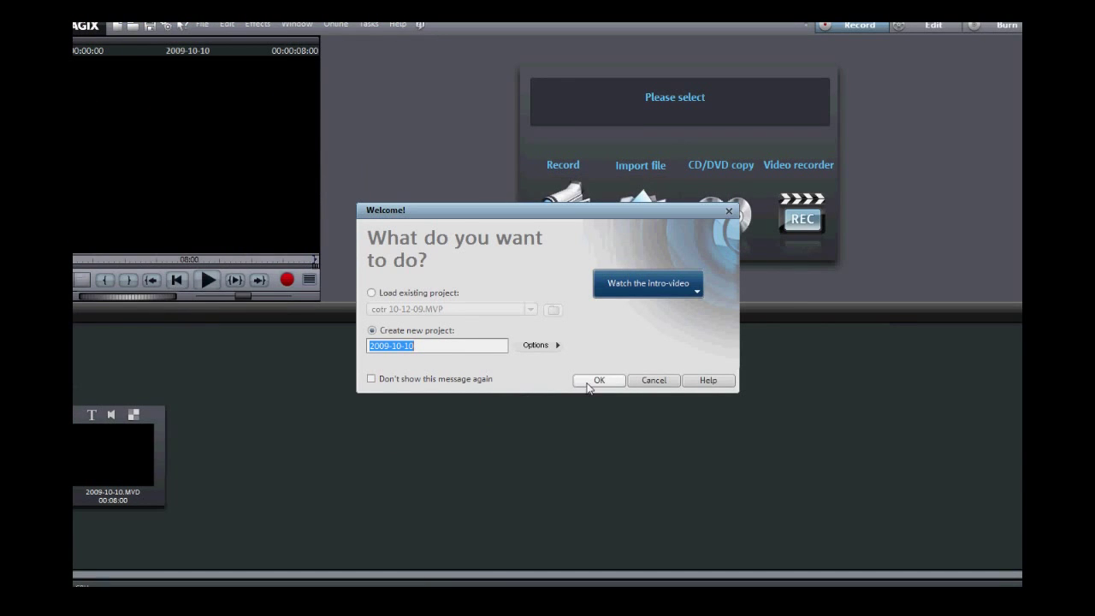
click(587, 383)
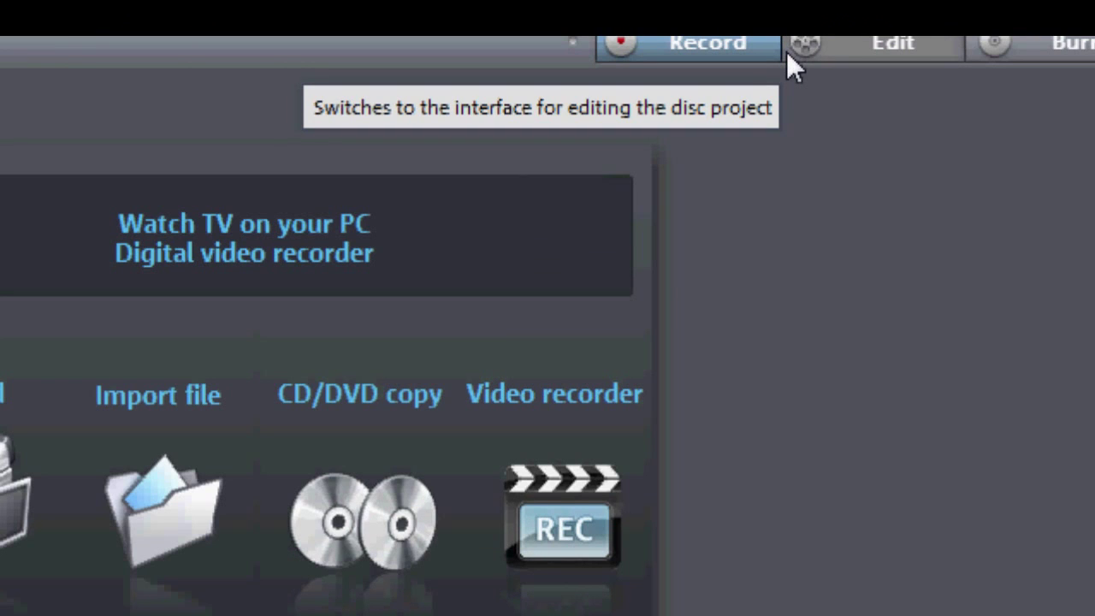
click(845, 48)
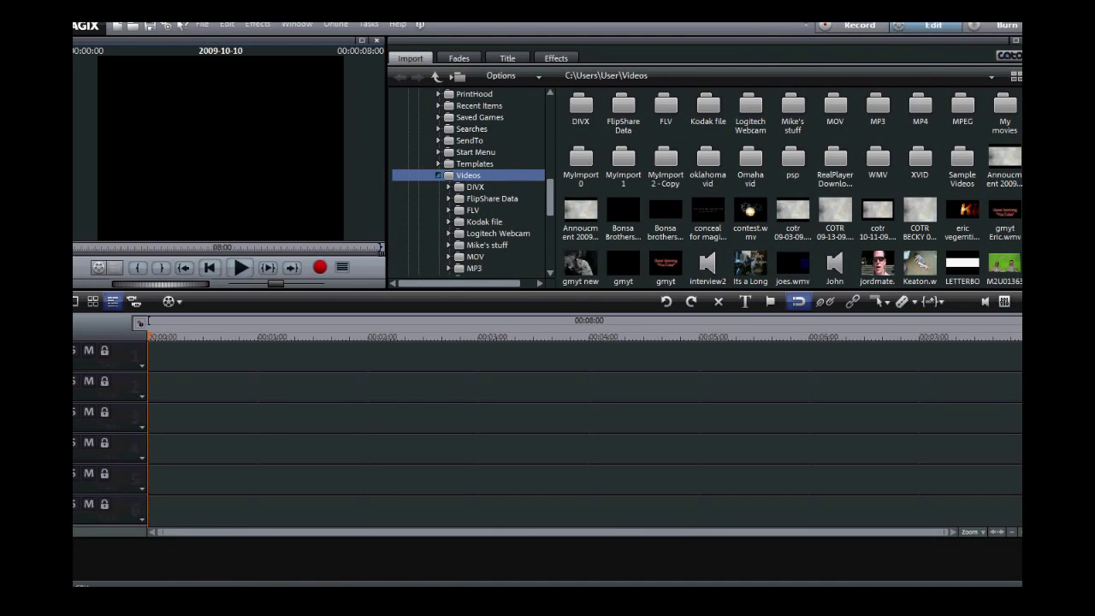
Place M2U01363.MPG on the timeline, matching movie settings to the clip's resolution.
scroll(791, 188, down, 1)
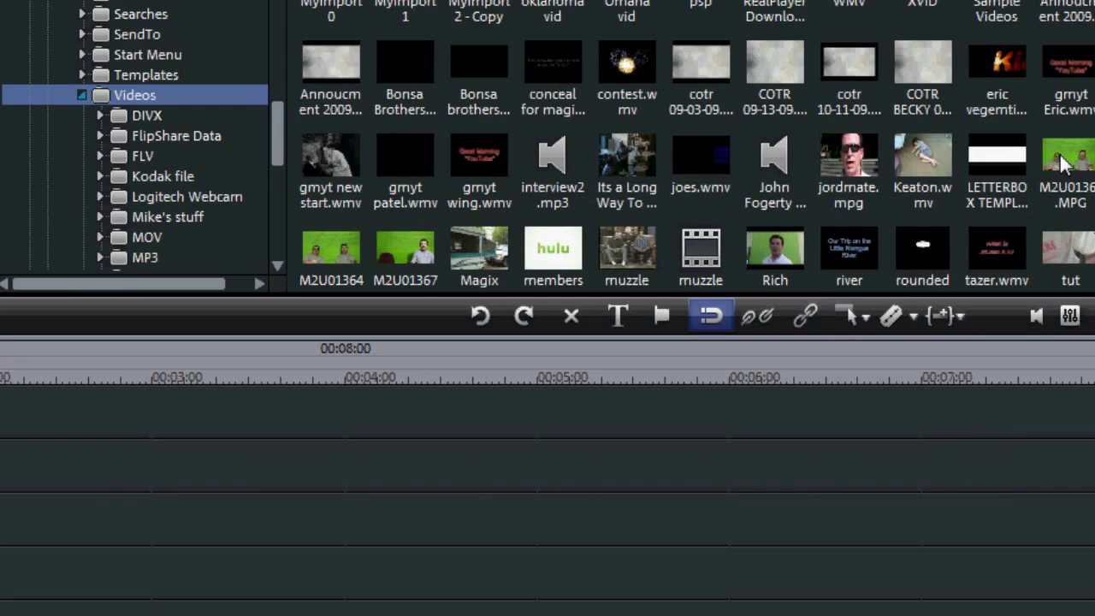
click(1003, 214)
drag(1003, 214, 545, 380)
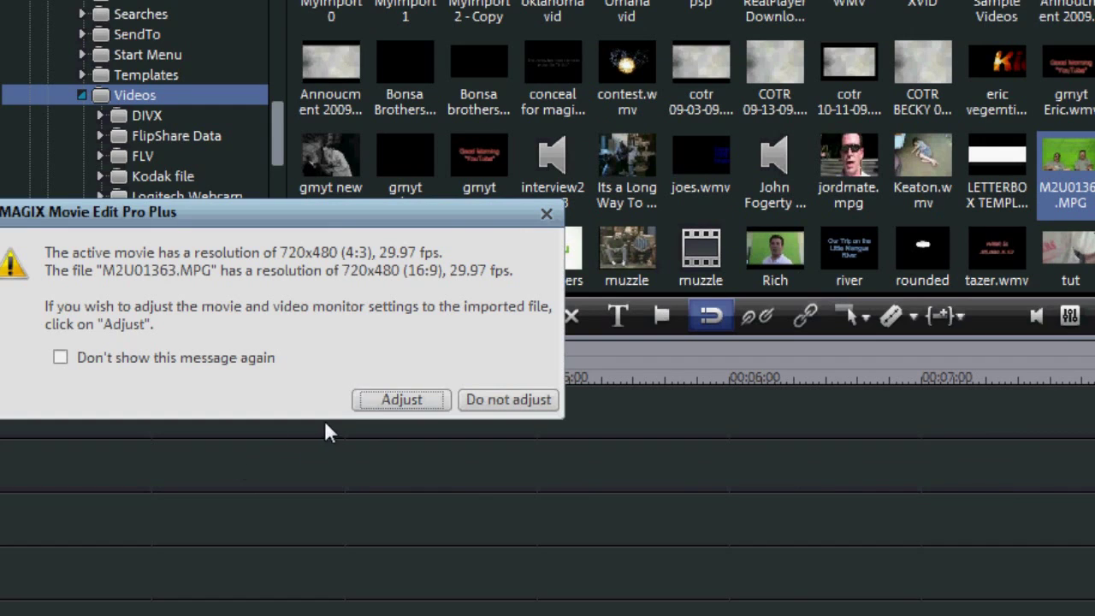
click(372, 405)
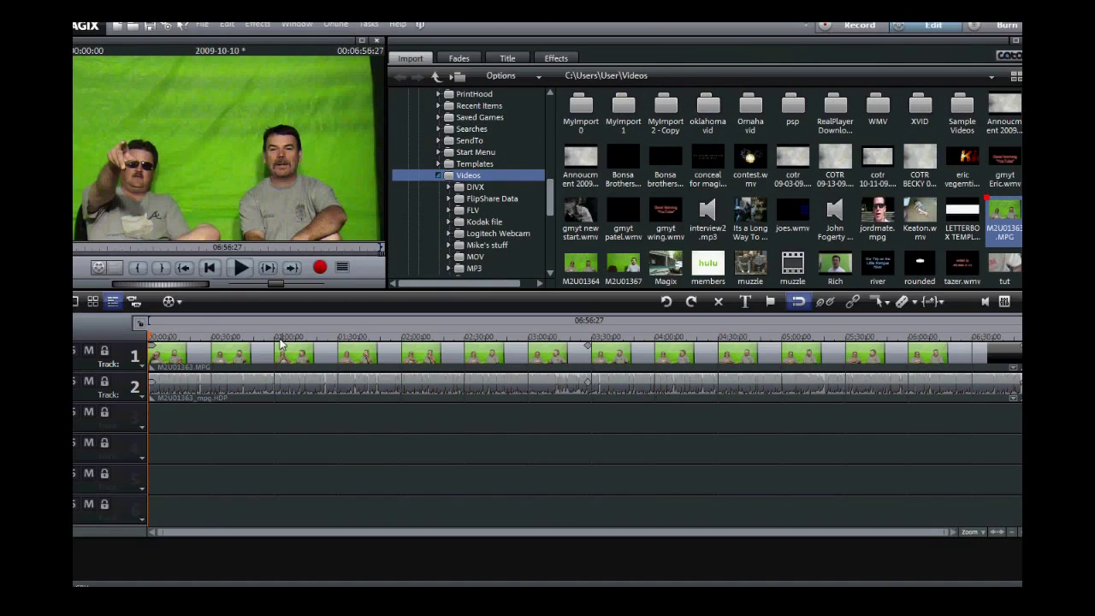
Cut the clip at 01:11:16 and delete everything after it.
click(298, 338)
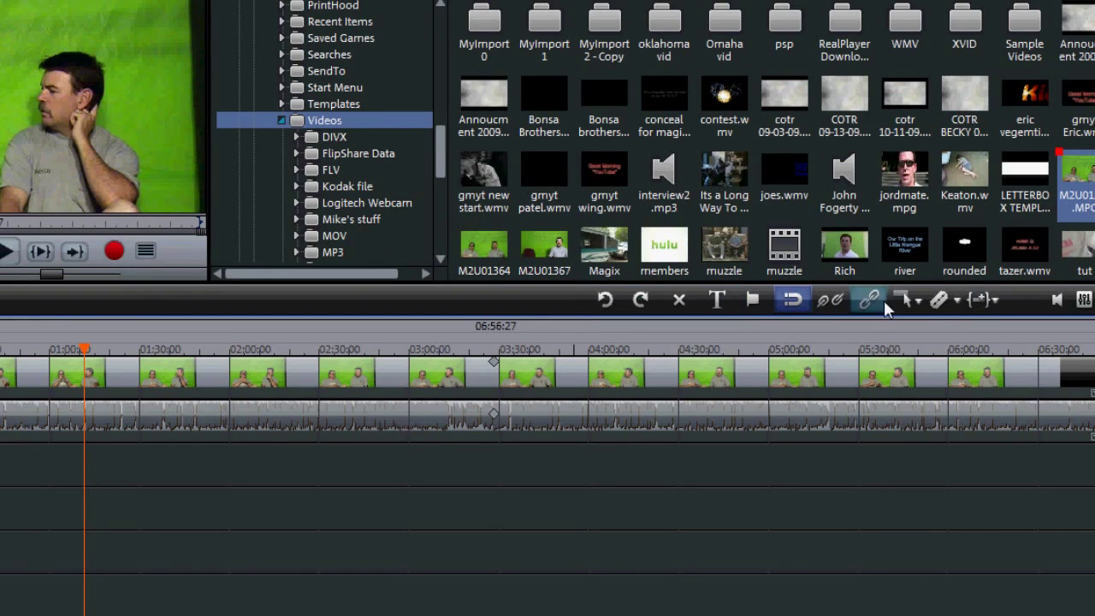
click(501, 384)
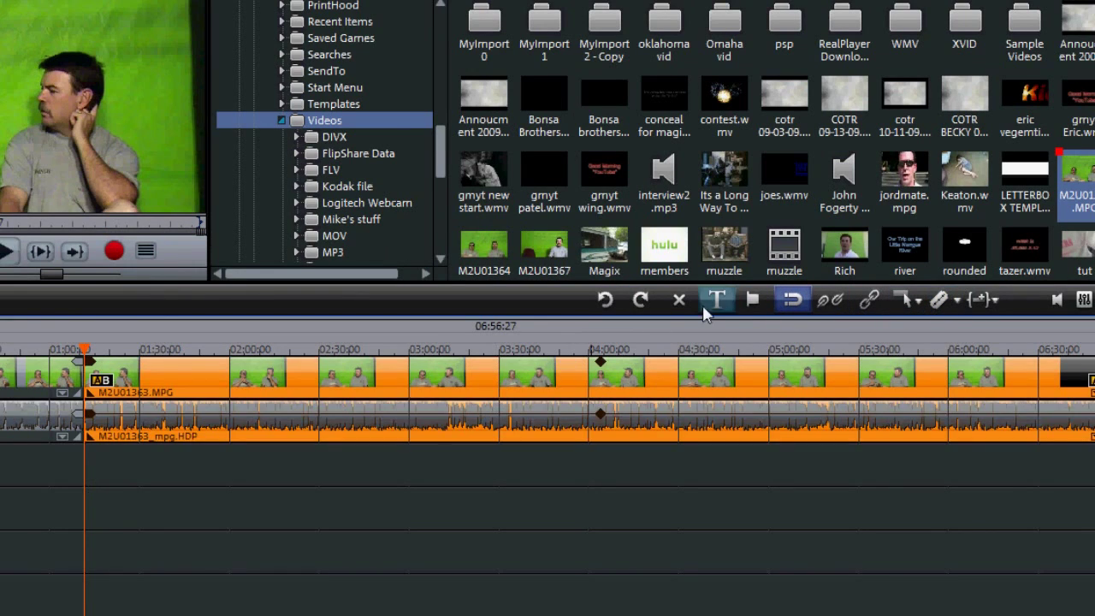
click(679, 301)
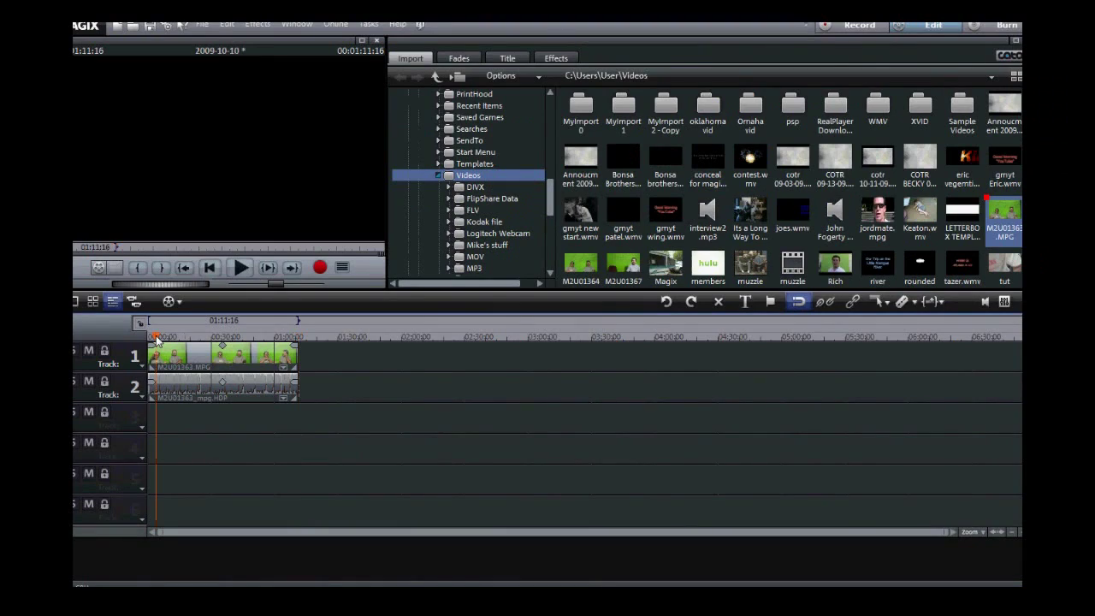
click(146, 337)
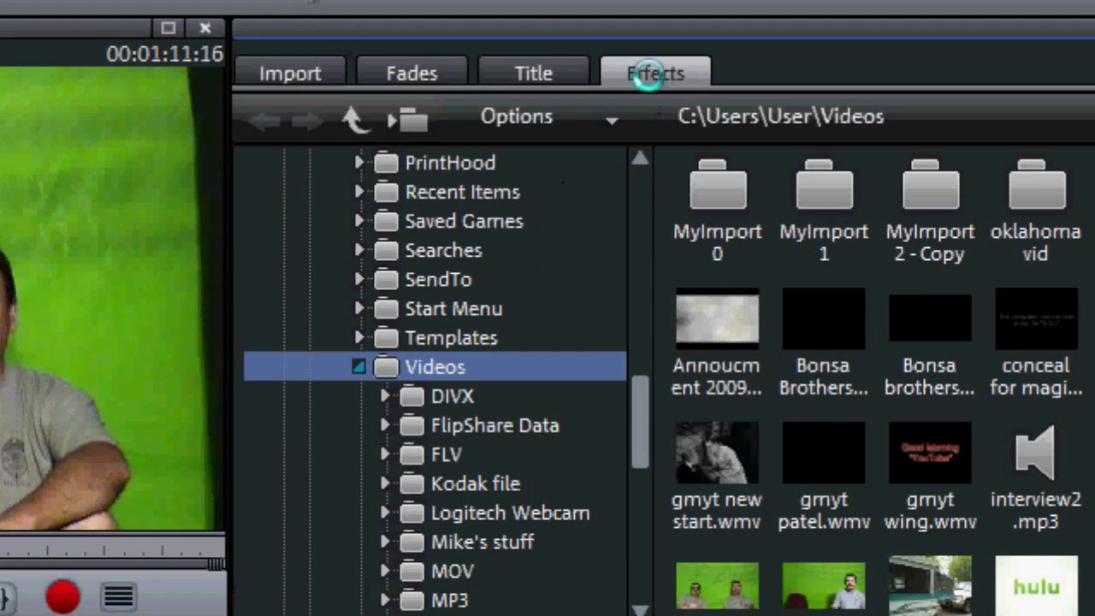
Bring up the Section/Zoom movement effect for the M2U01363.MPG clip.
click(552, 60)
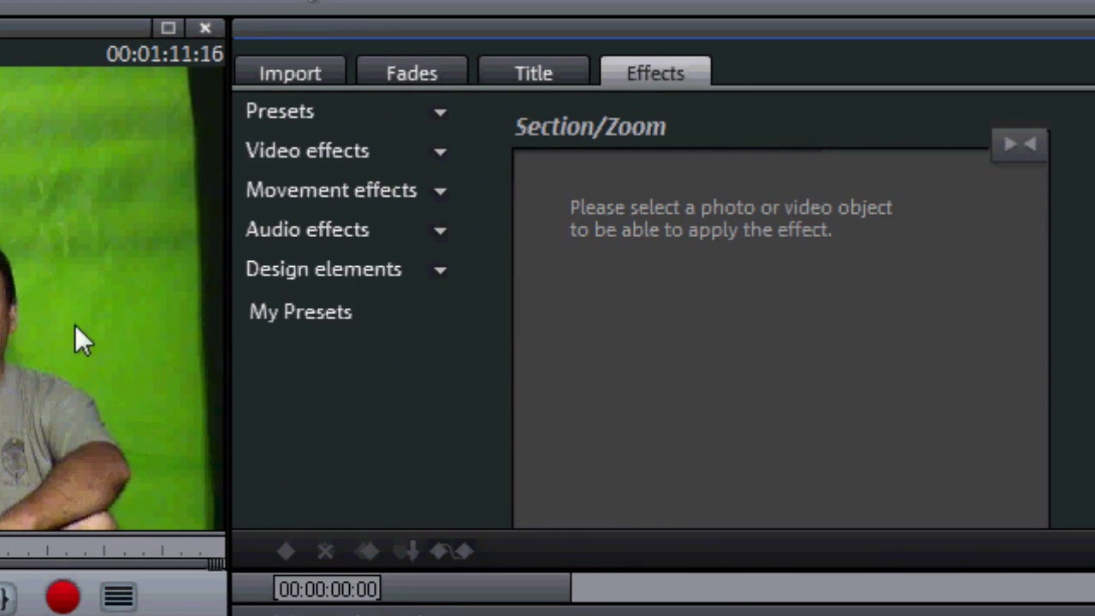
click(332, 189)
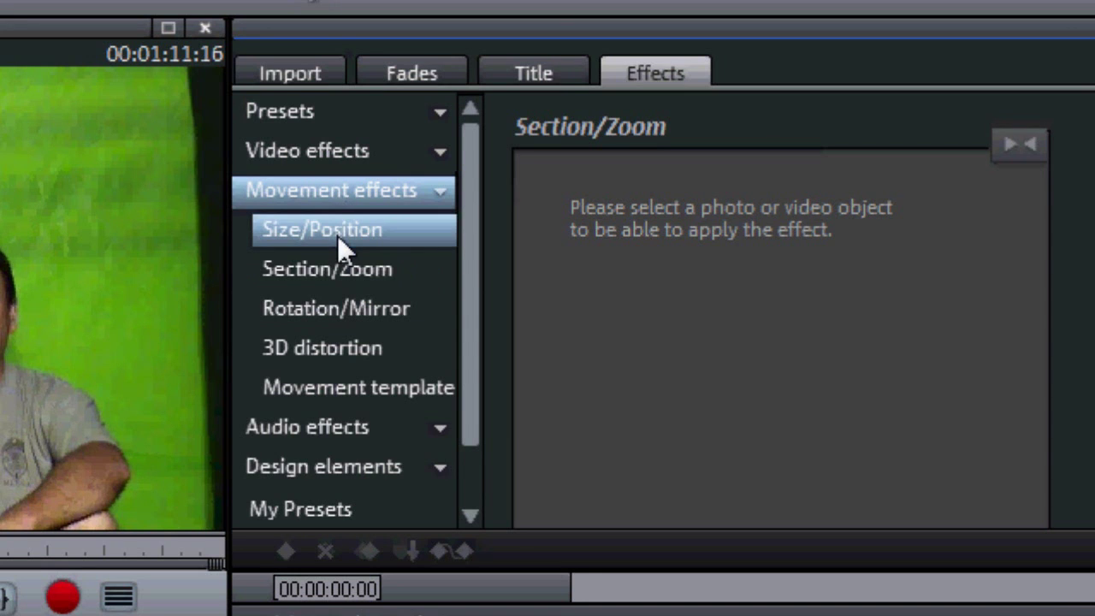
click(337, 235)
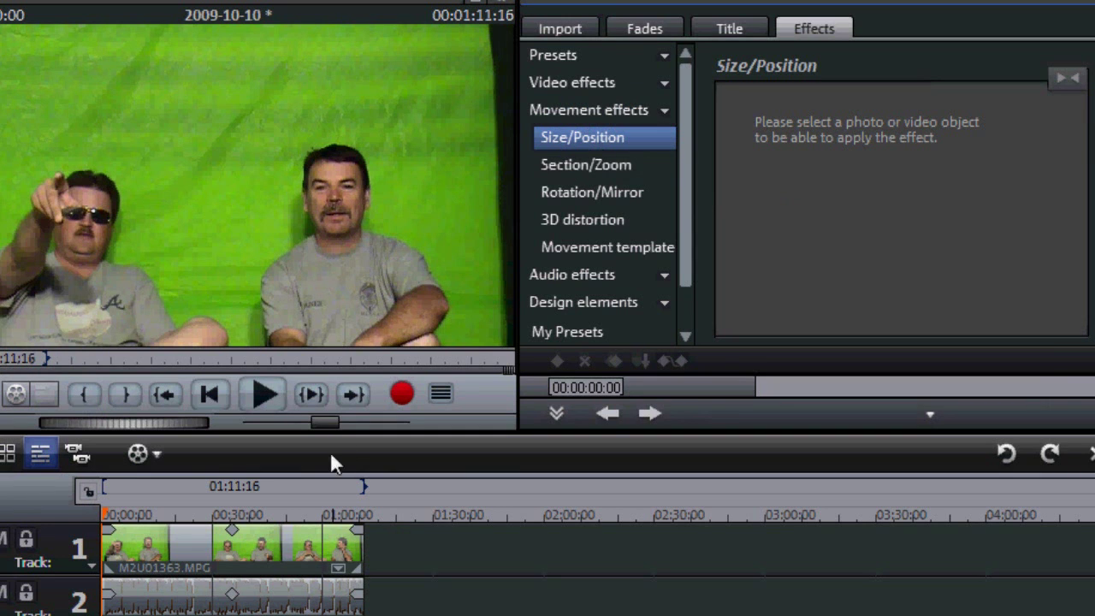
click(280, 541)
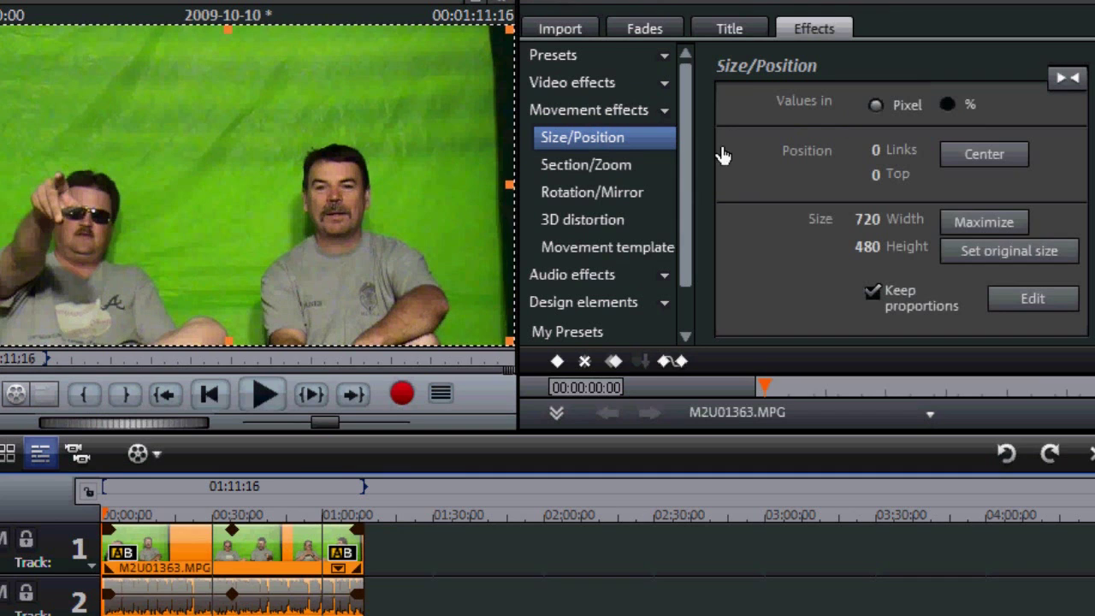
click(609, 168)
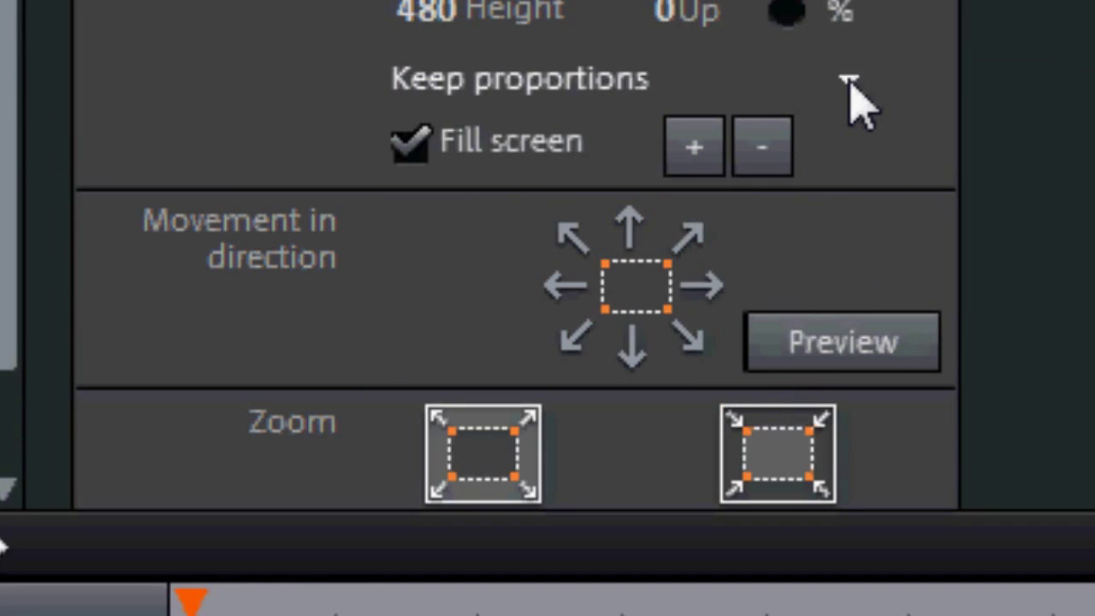
Crop a free-proportion 684×471 section past the black border with Fill screen, then preview.
click(888, 273)
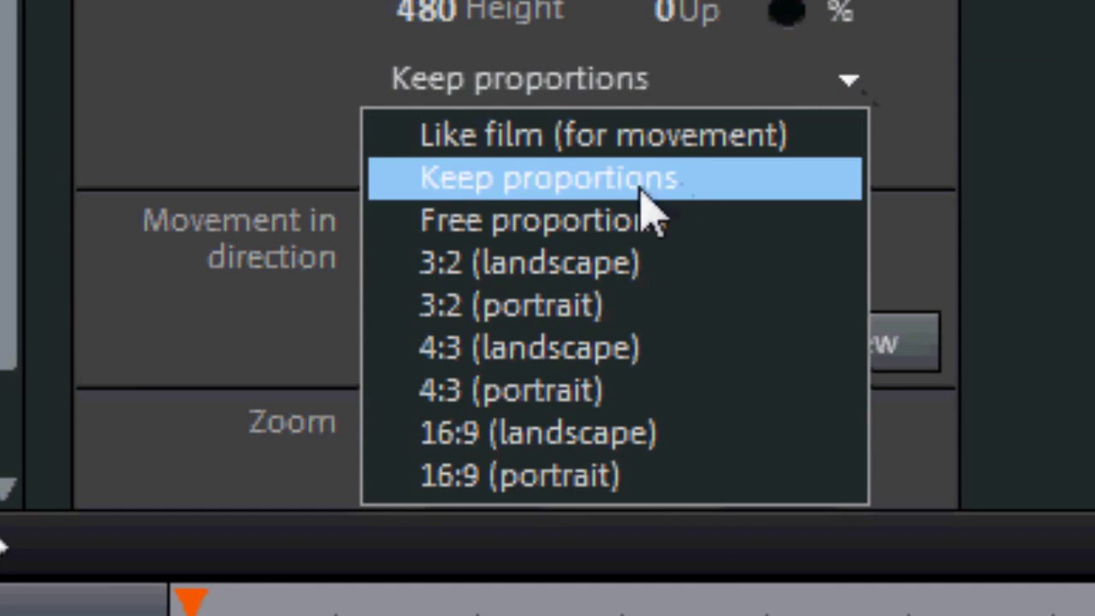
click(621, 220)
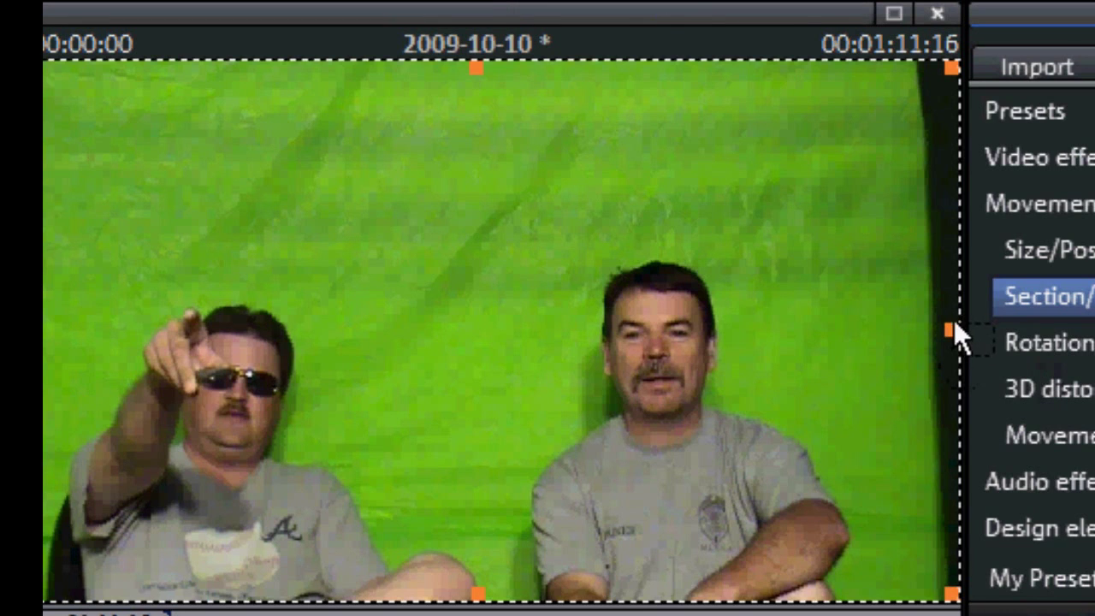
drag(948, 330, 899, 349)
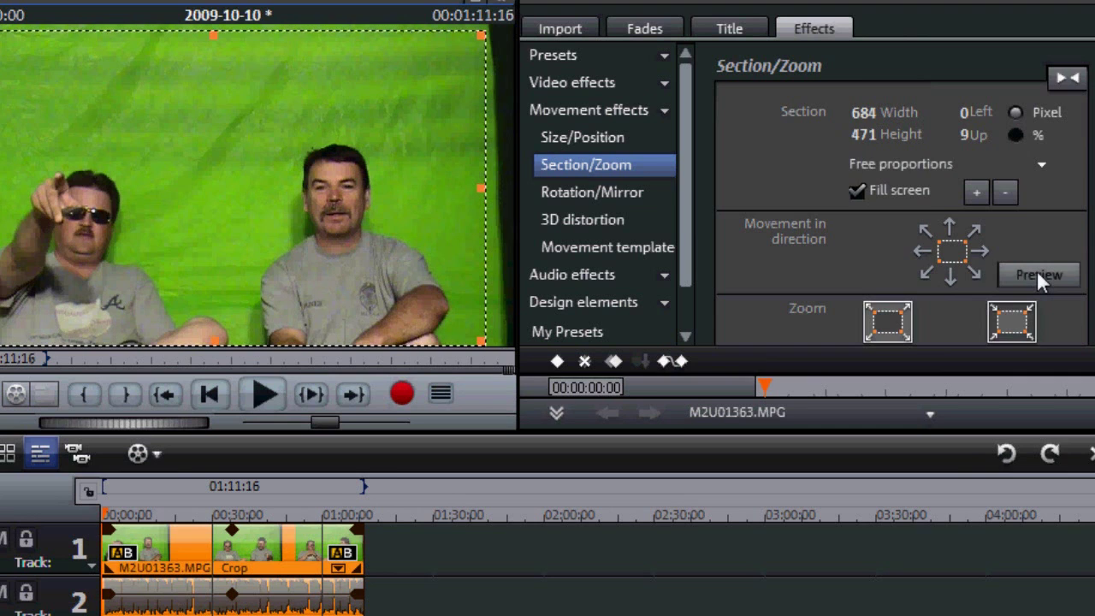
click(1037, 273)
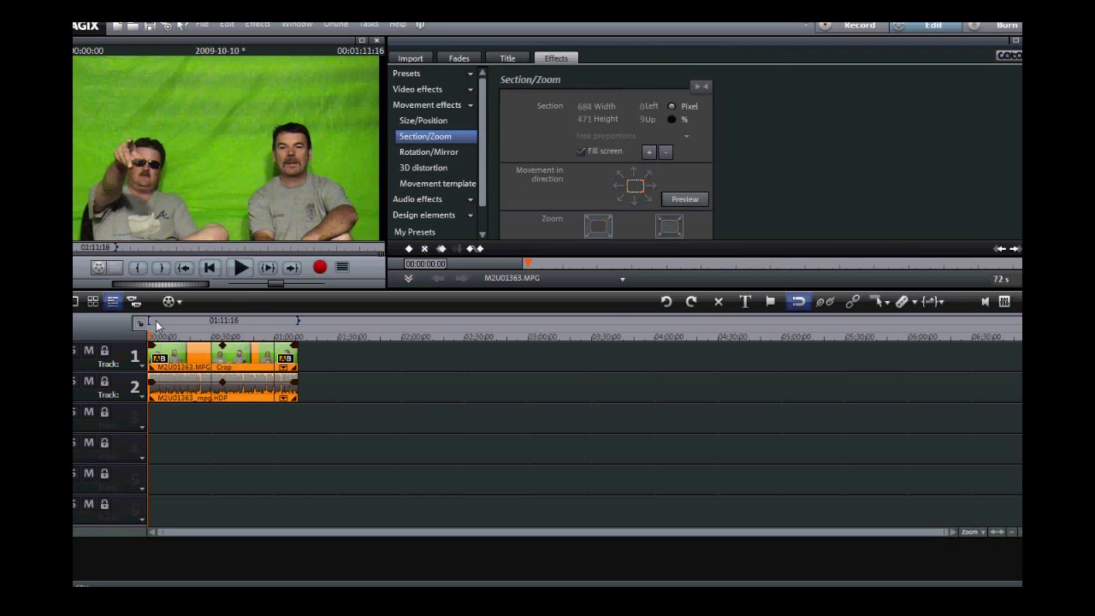
drag(150, 321, 154, 320)
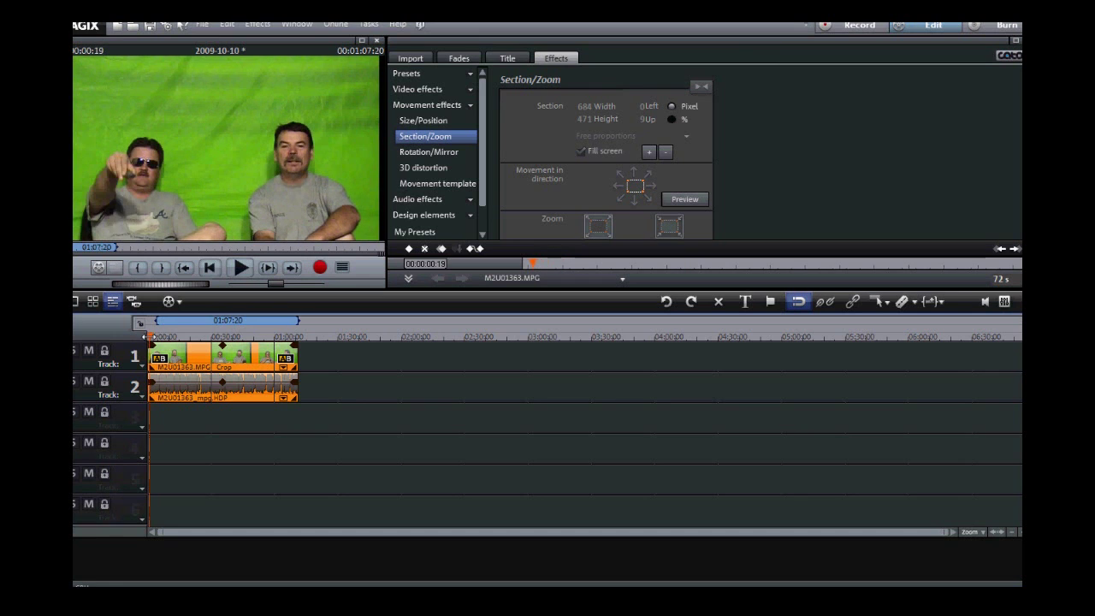
Apply a green Chroma key to the clip and preview the result.
click(208, 267)
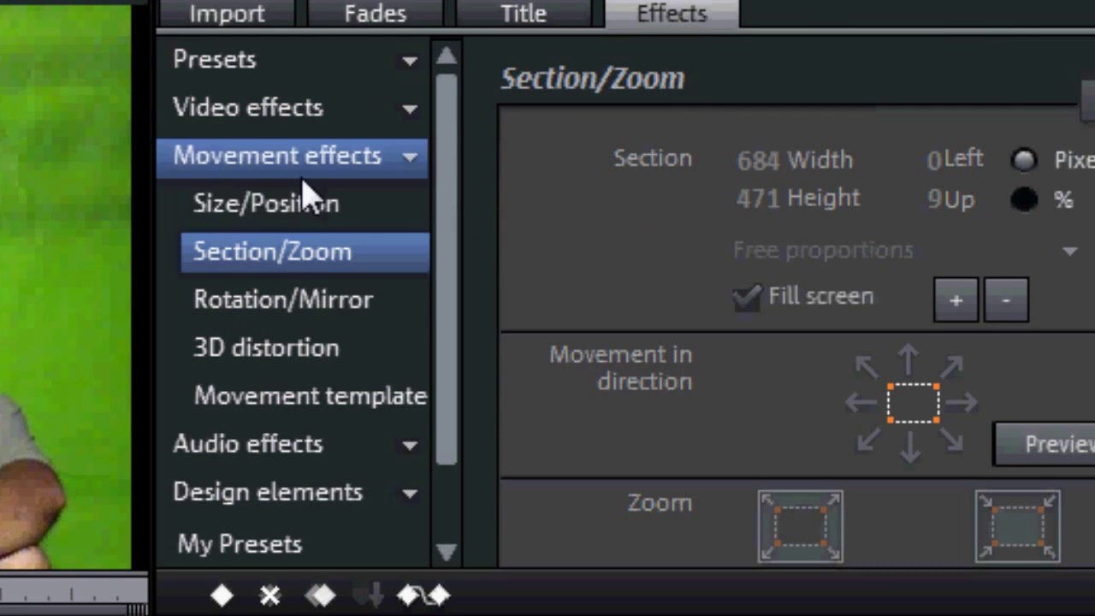
click(289, 130)
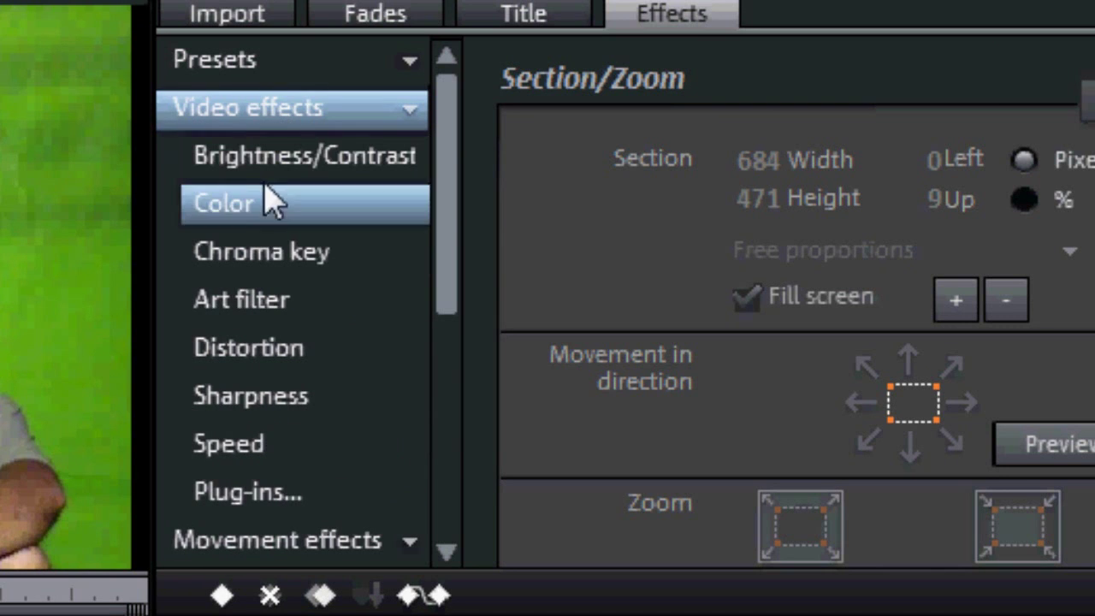
click(275, 256)
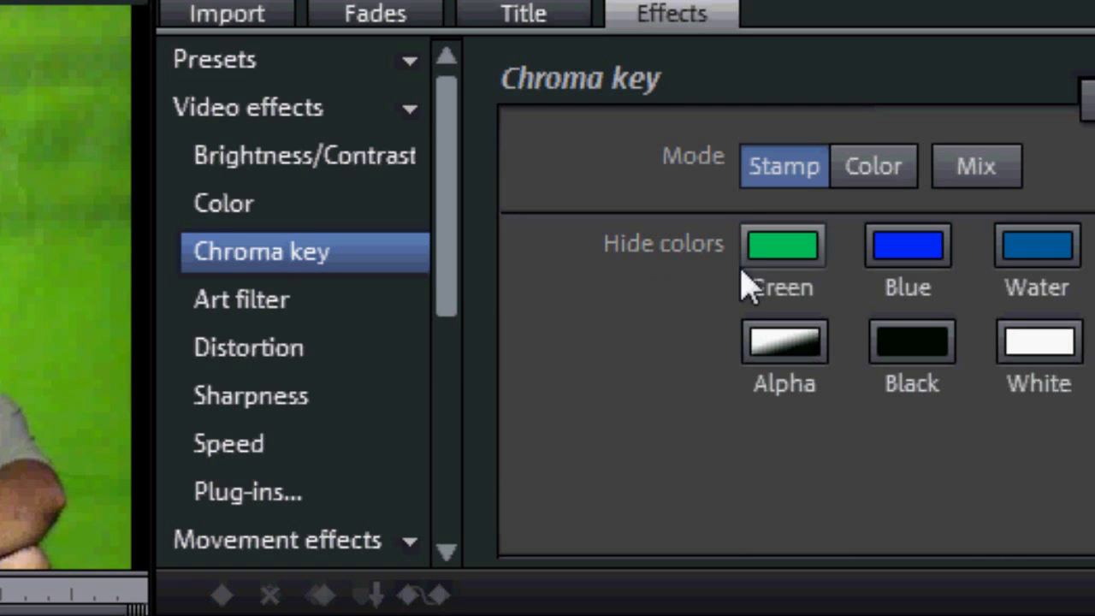
click(783, 248)
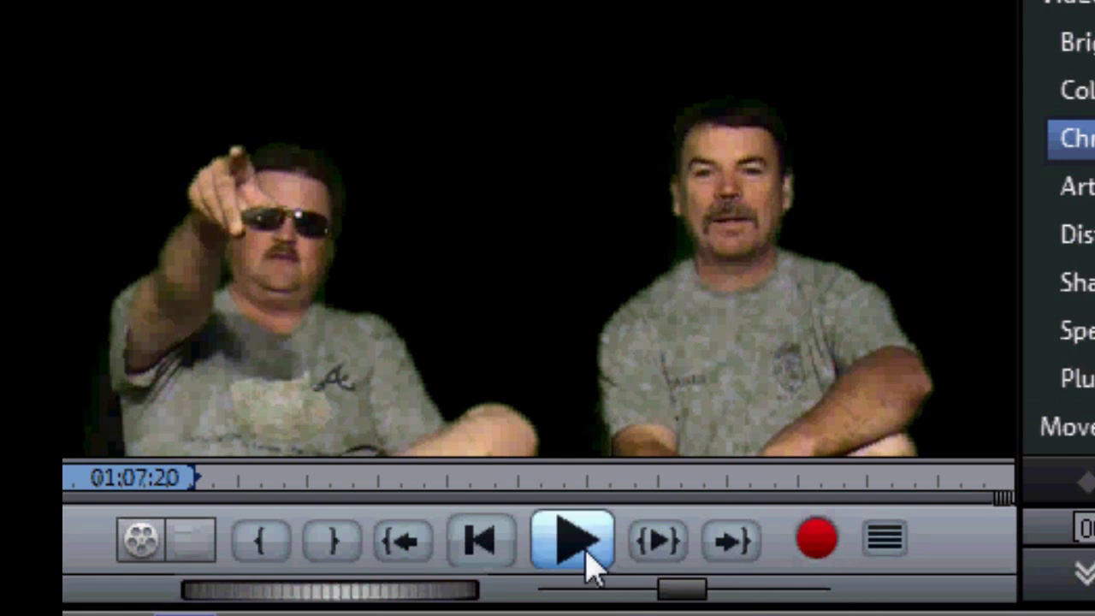
click(582, 552)
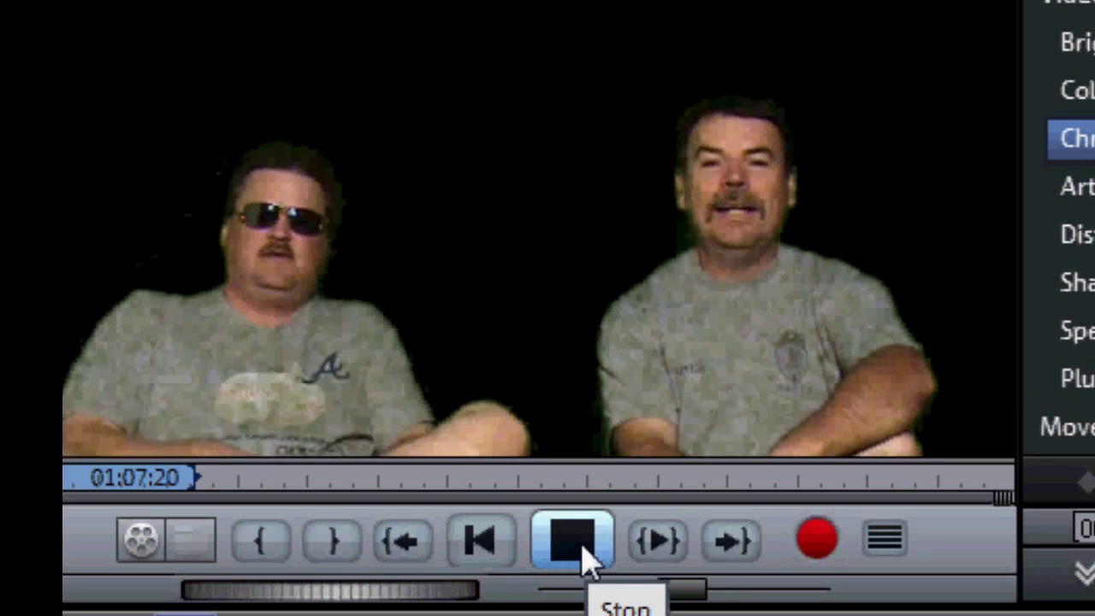
click(584, 552)
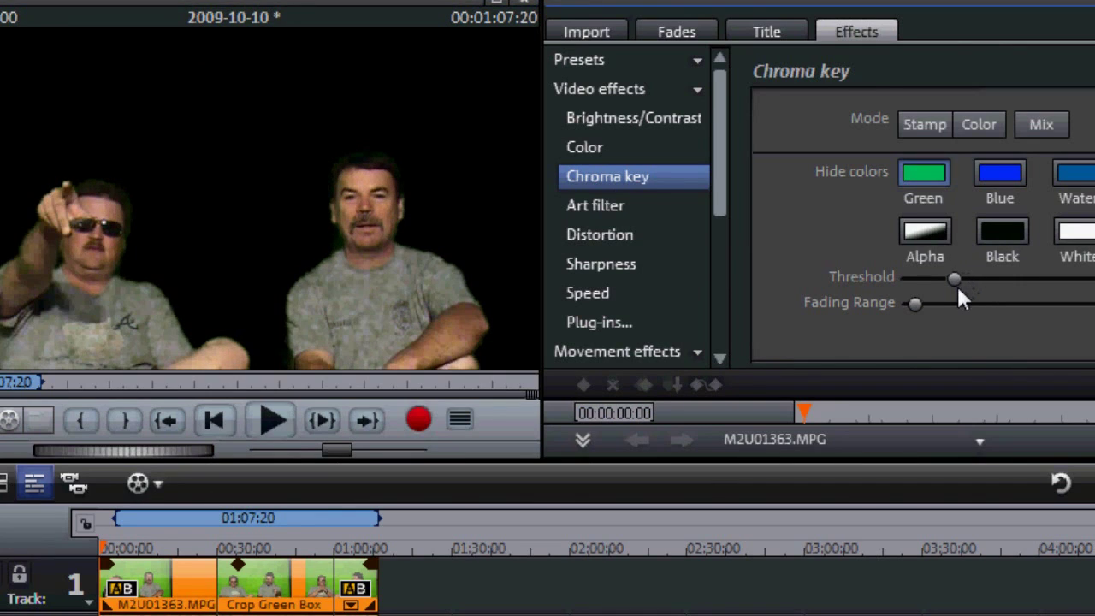
Lower the chroma key threshold, raise the fading range slightly, and replay to check.
drag(958, 288, 987, 286)
drag(914, 304, 929, 304)
drag(984, 280, 957, 287)
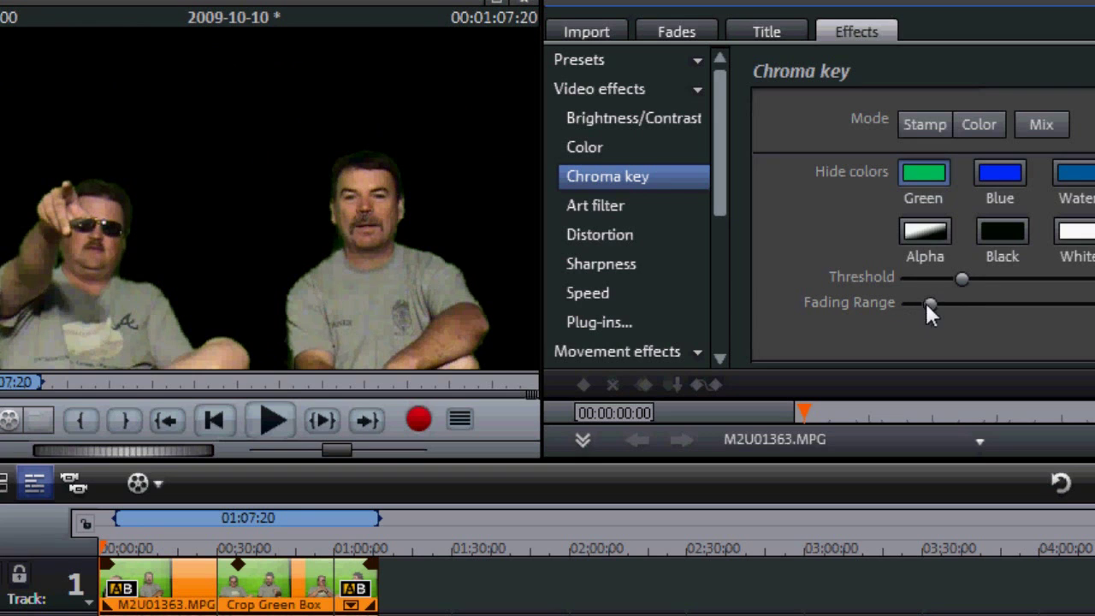
click(274, 419)
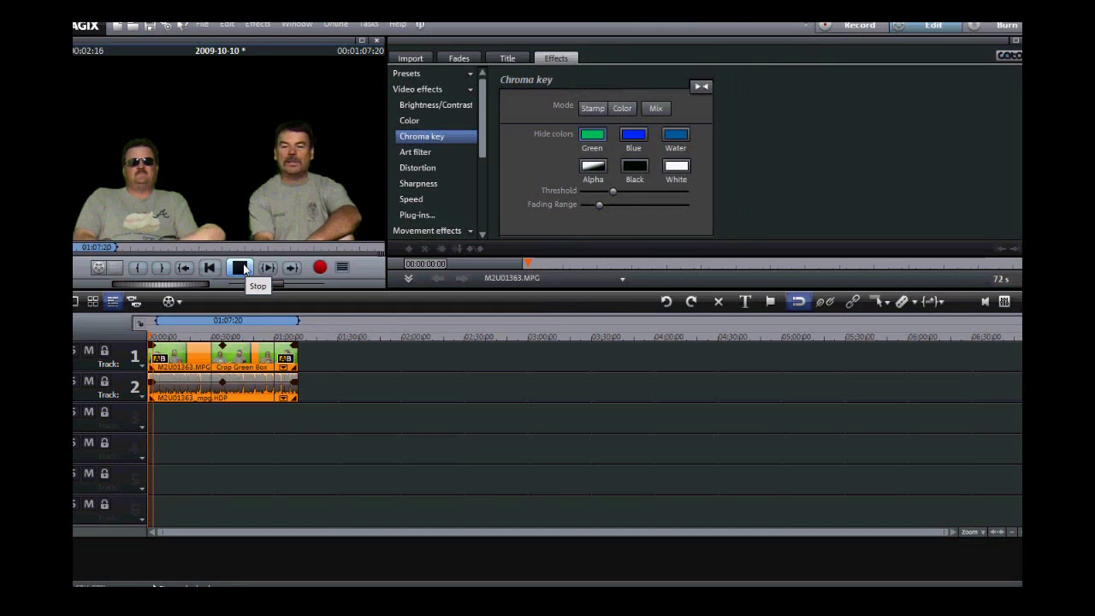
click(241, 268)
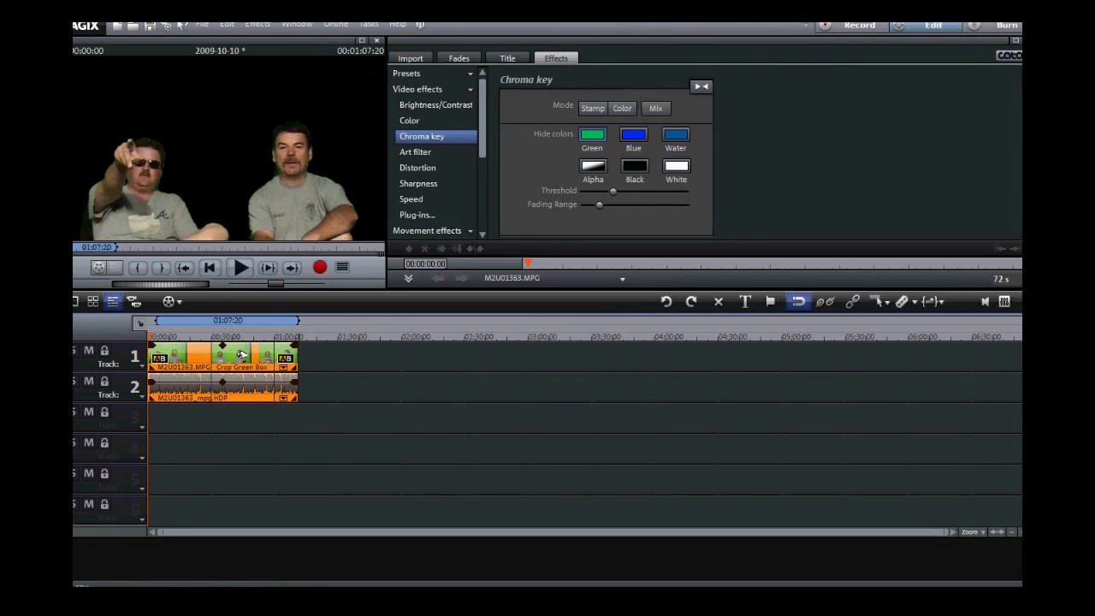
Shift the clips down and add KickerFool.jpg from Pictures to track 1.
drag(242, 354, 232, 413)
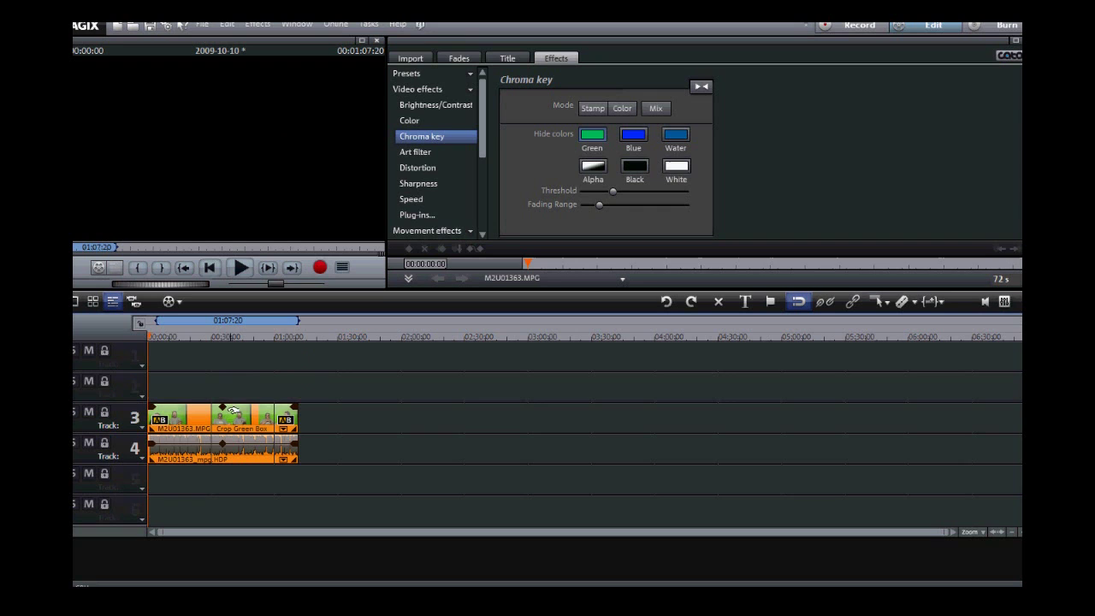
click(412, 60)
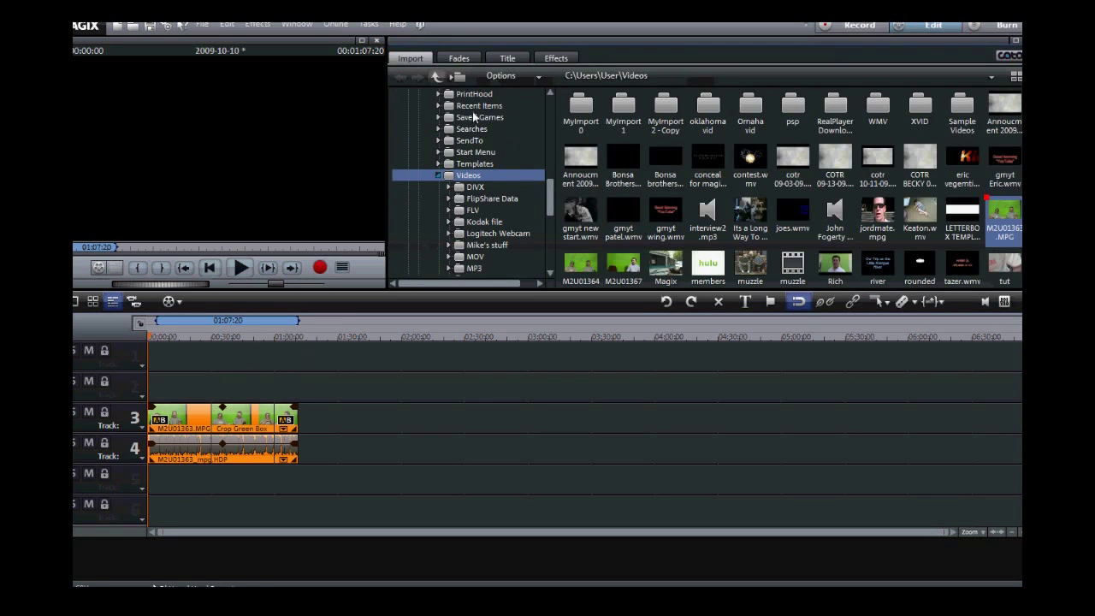
scroll(470, 230, up, 5)
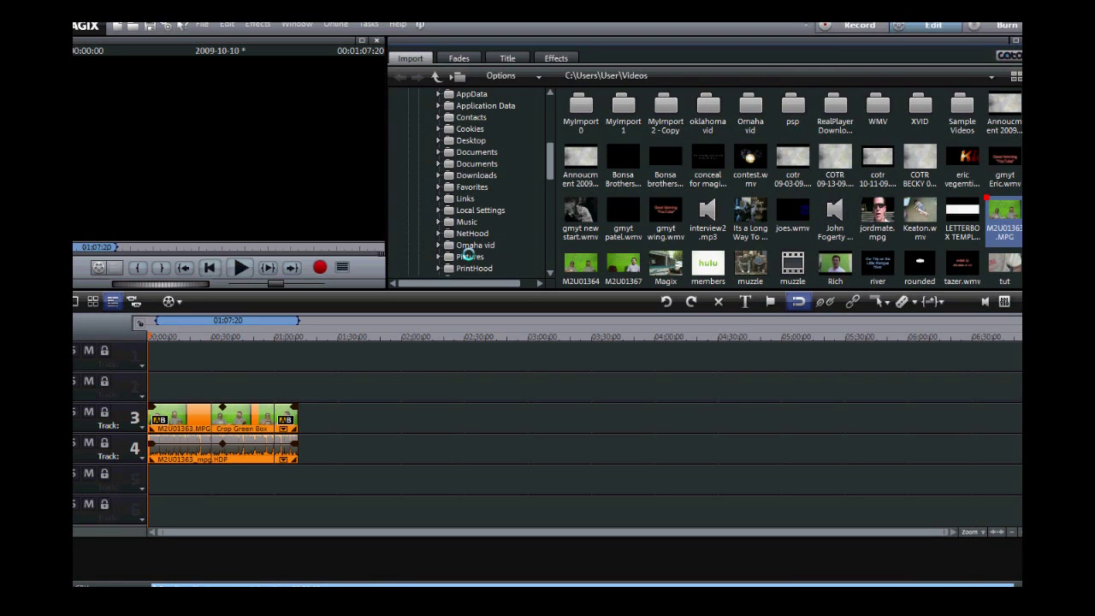
click(468, 256)
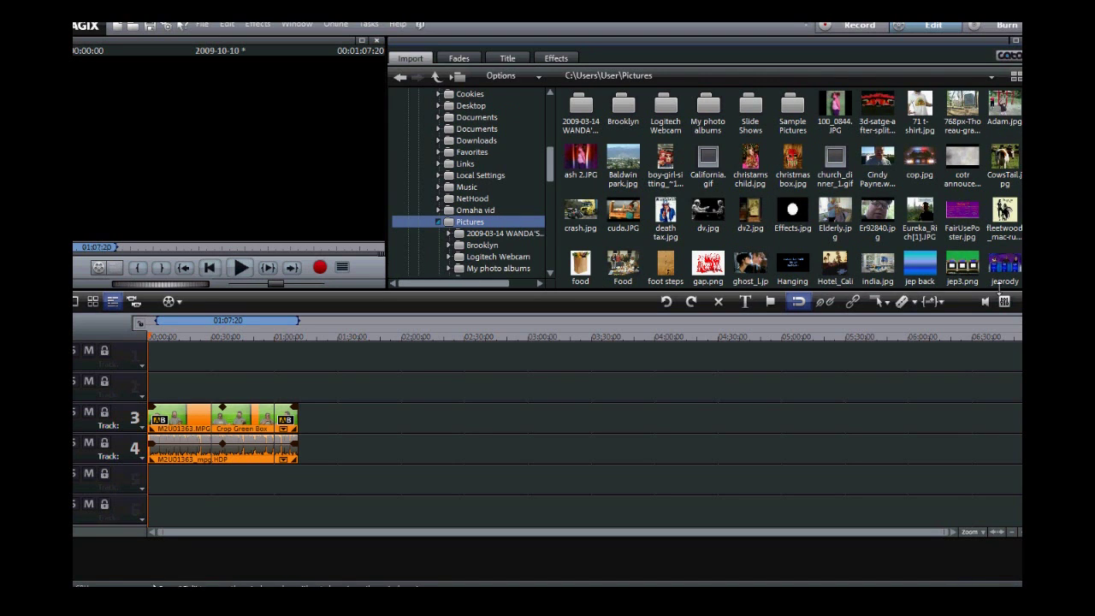
scroll(791, 189, down, 1)
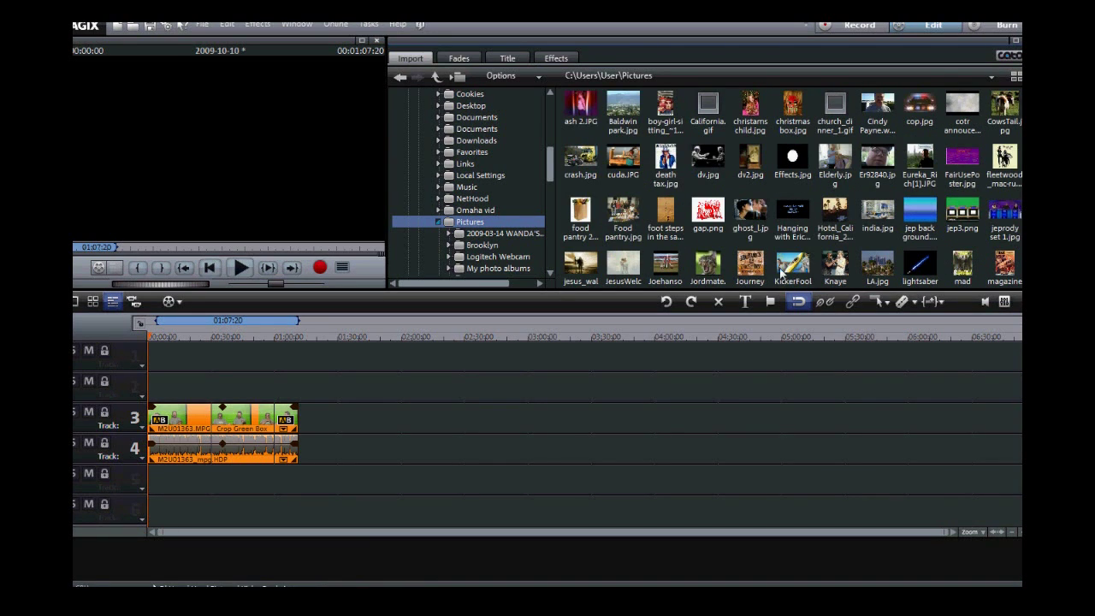
drag(779, 272, 152, 359)
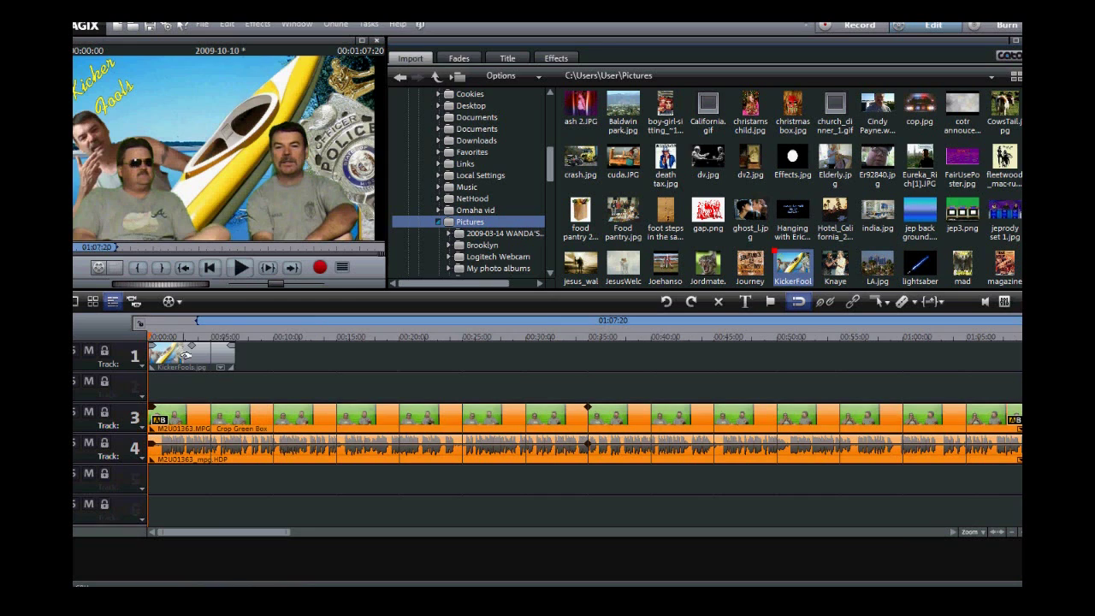
Move the keyed clip up one track and stretch the picture to its full length.
click(1013, 532)
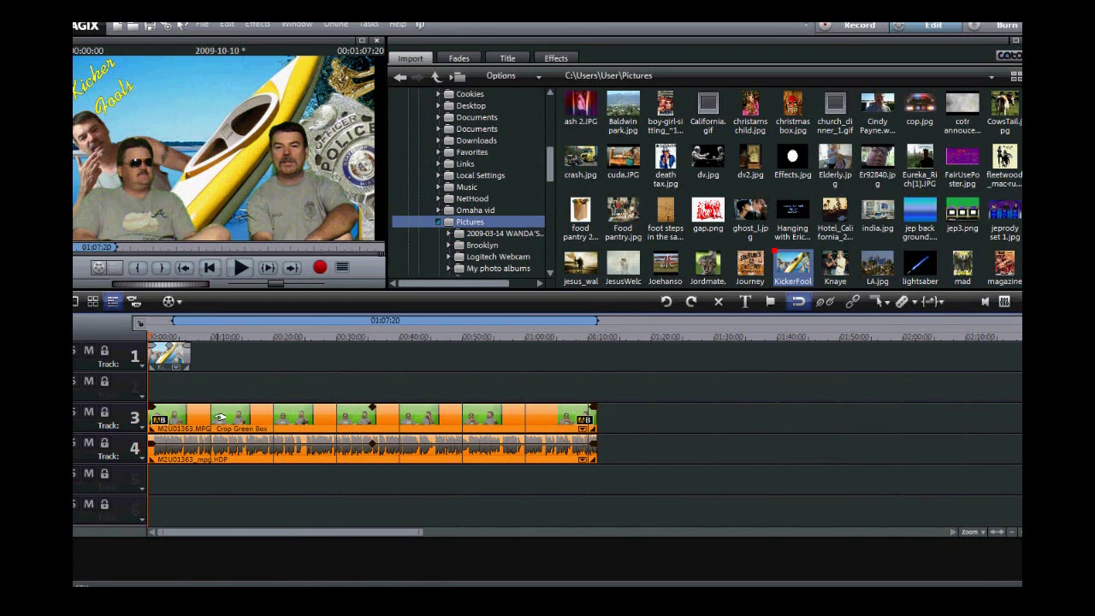
drag(220, 418, 220, 398)
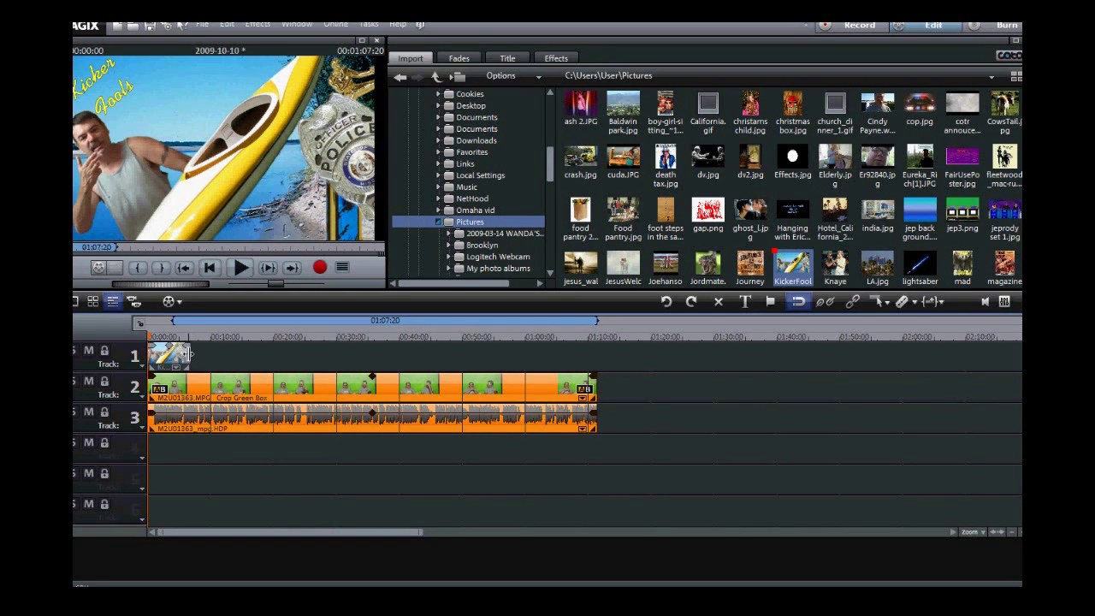
drag(189, 353, 596, 359)
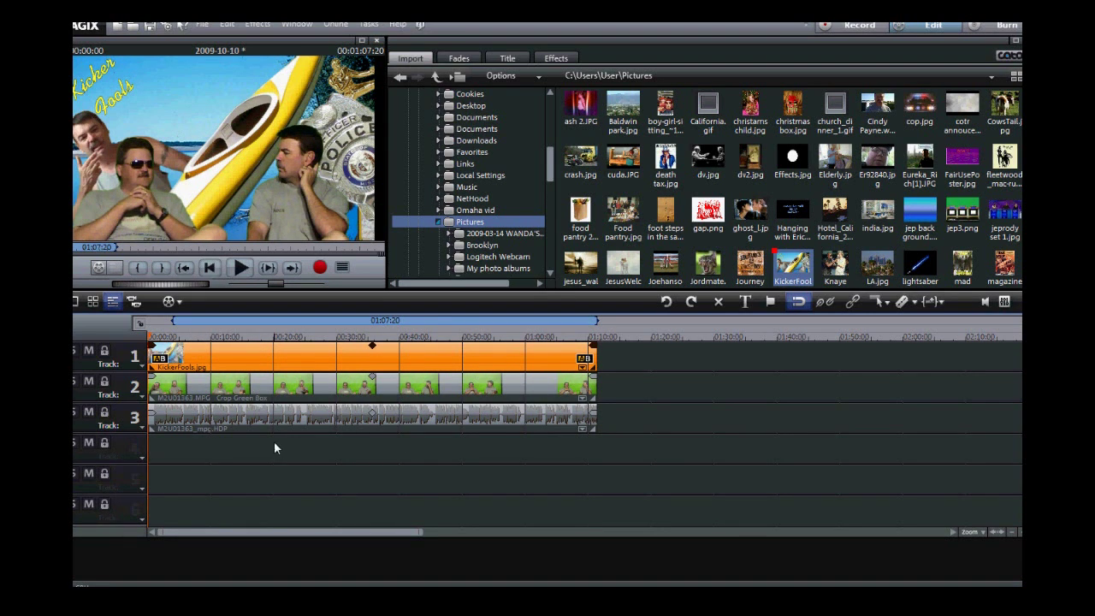